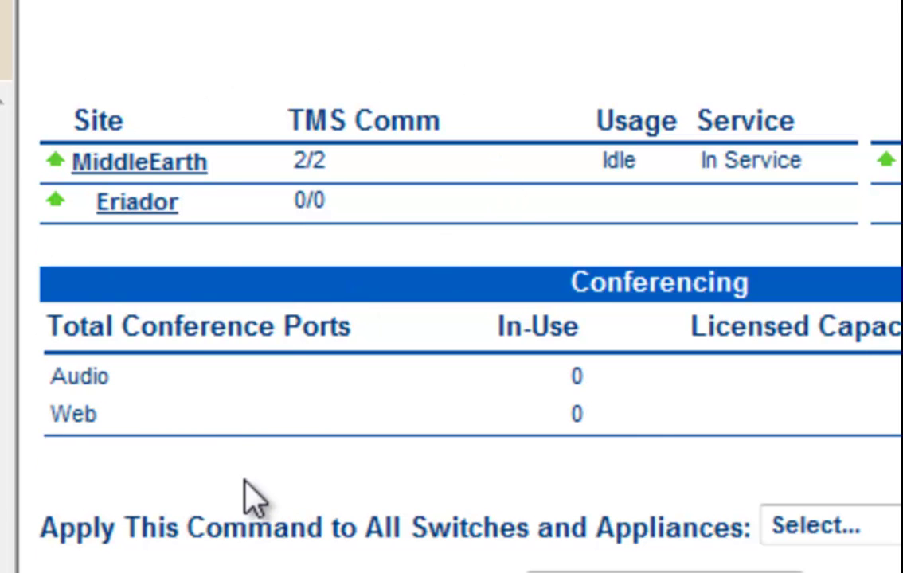
- Under MiddleEarth, open the primary voice switch CA-CL-HQ-SG408 and scroll through its port table
{"action": "left_click", "coordinate": [143, 177]}
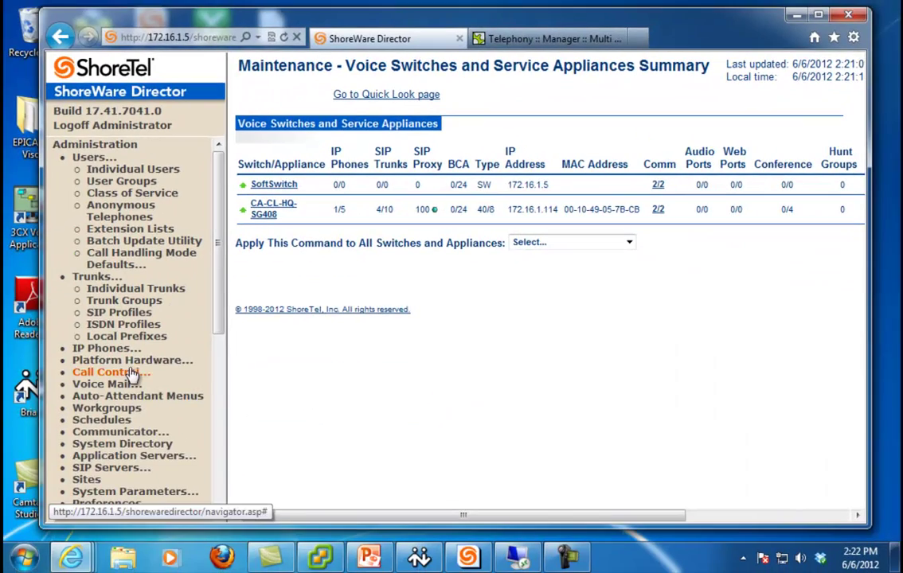
{"action": "left_click", "coordinate": [40, 496]}
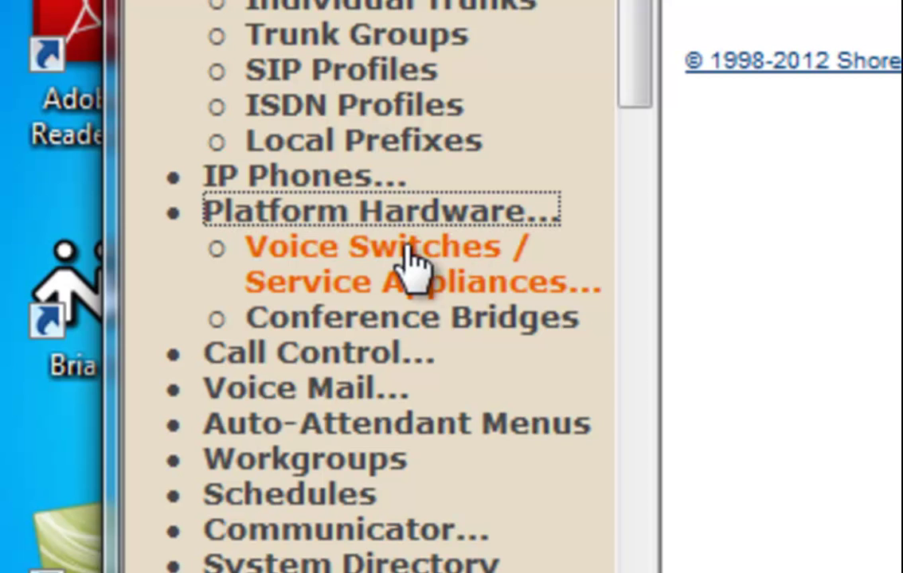
{"action": "left_click", "coordinate": [413, 263]}
{"action": "left_click", "coordinate": [367, 333]}
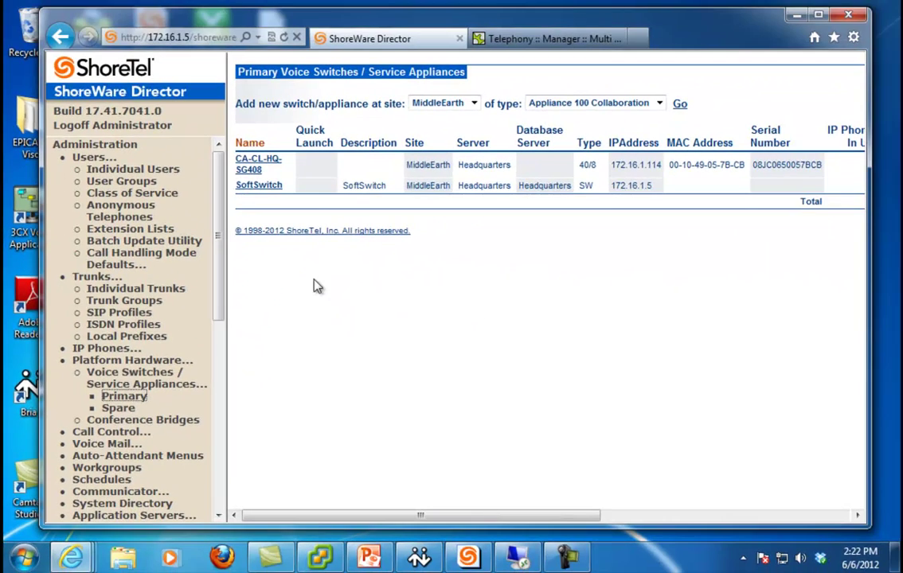
{"action": "left_click", "coordinate": [256, 163]}
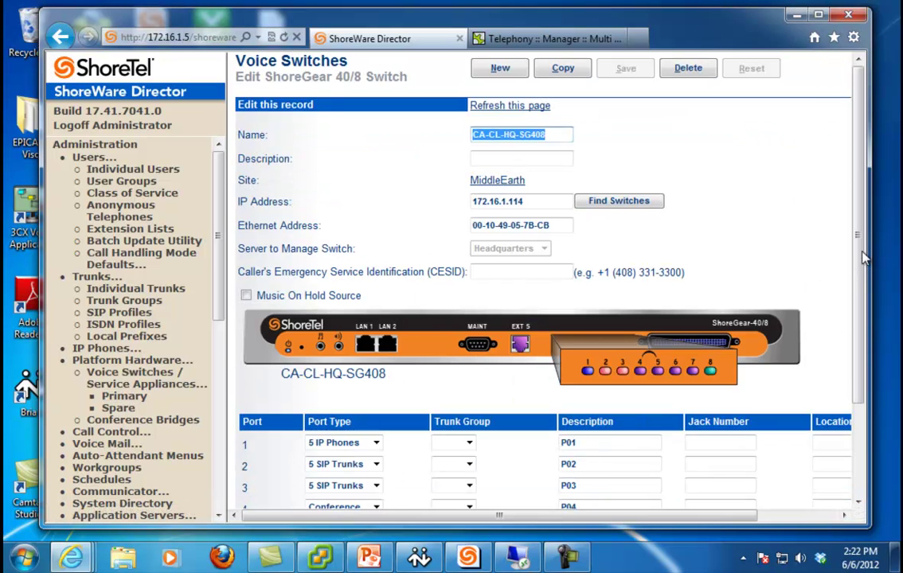
{"action": "scroll", "coordinate": [857, 257], "scroll_direction": "down", "scroll_amount": 3}
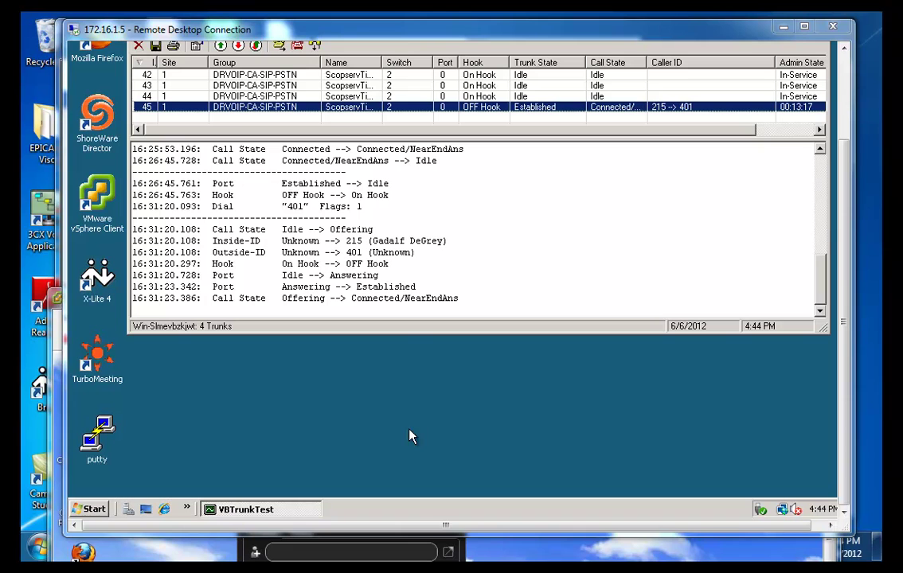
- Launch PuTTY, allowing it past the security warning, and connect via SSH to 172.16.1.118
{"action": "double_click", "coordinate": [116, 430]}
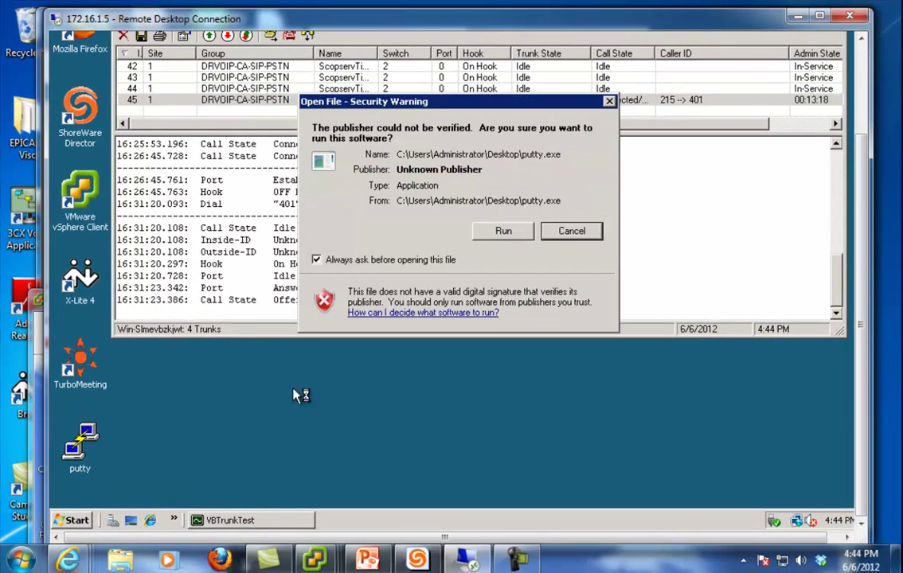
{"action": "left_click", "coordinate": [504, 231]}
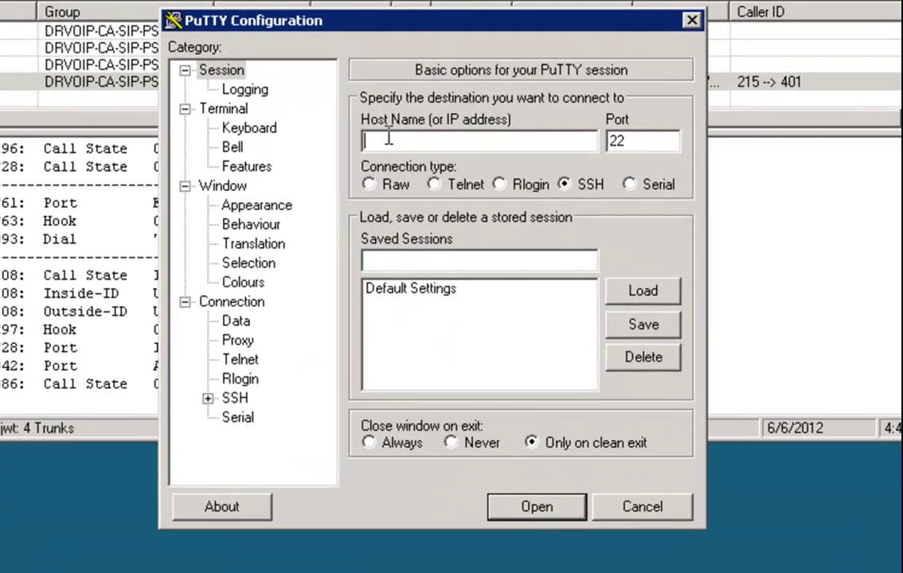
{"action": "type", "text": "172.1"}
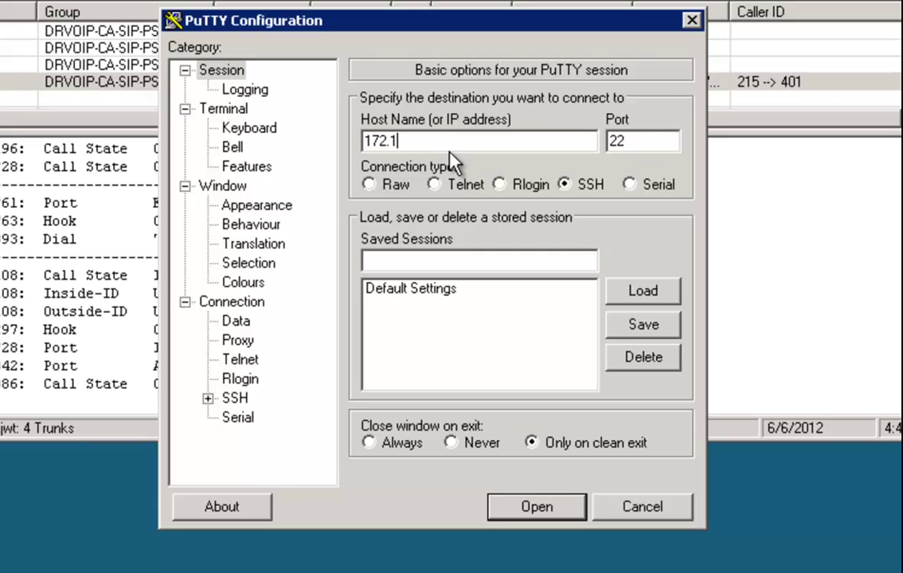
{"action": "type", "text": "6.1.118"}
{"action": "key", "text": "Return"}
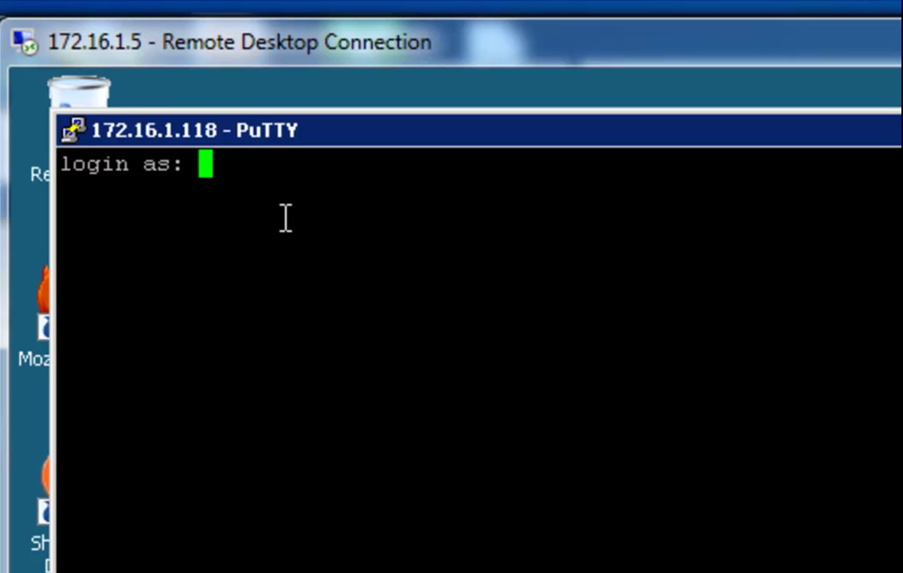
- Log in to the scopserv server as root with the account password
{"action": "type", "text": "root"}
{"action": "key", "text": "Return"}
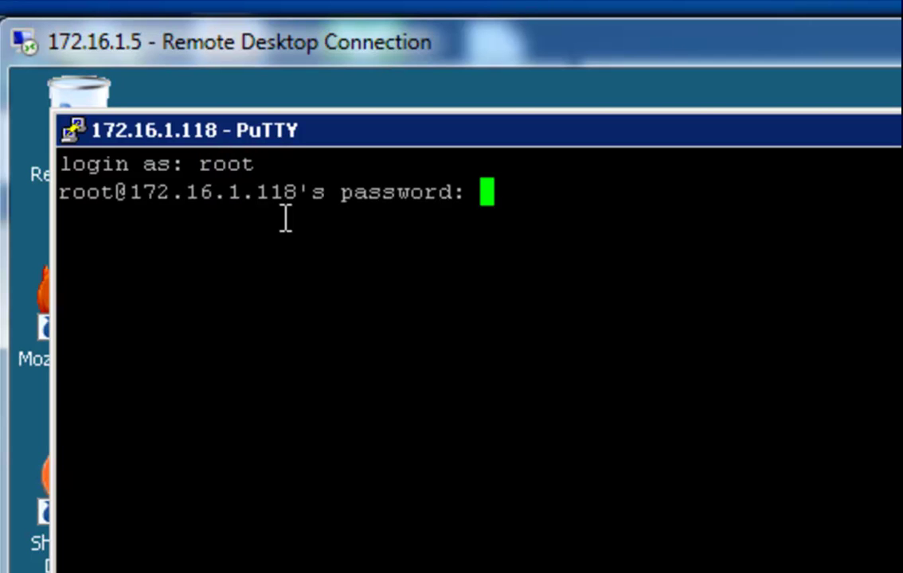
{"action": "key", "text": "Return"}
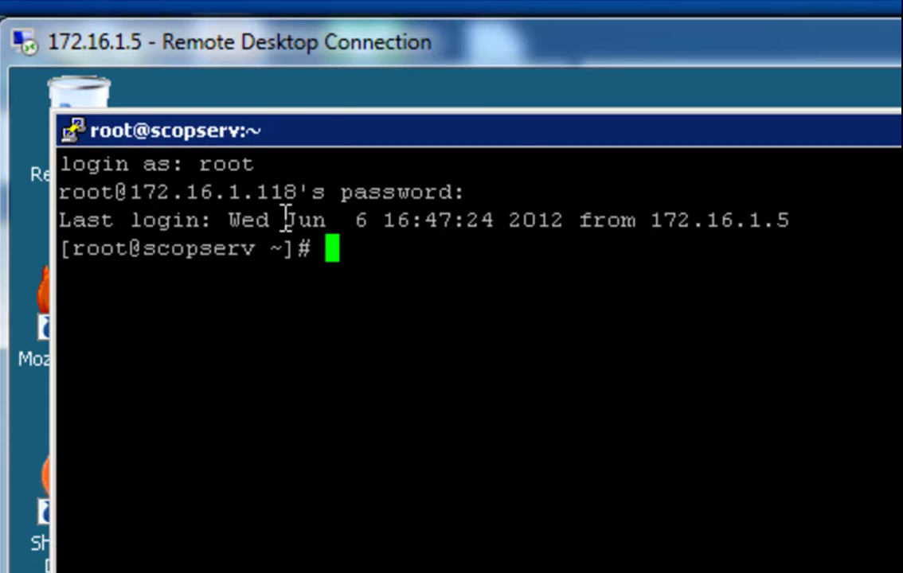
- Move the terminal aside and attach to the Asterisk console with asterisk -r
{"action": "left_click_drag", "start_coordinate": [525, 135], "coordinate": [771, 204]}
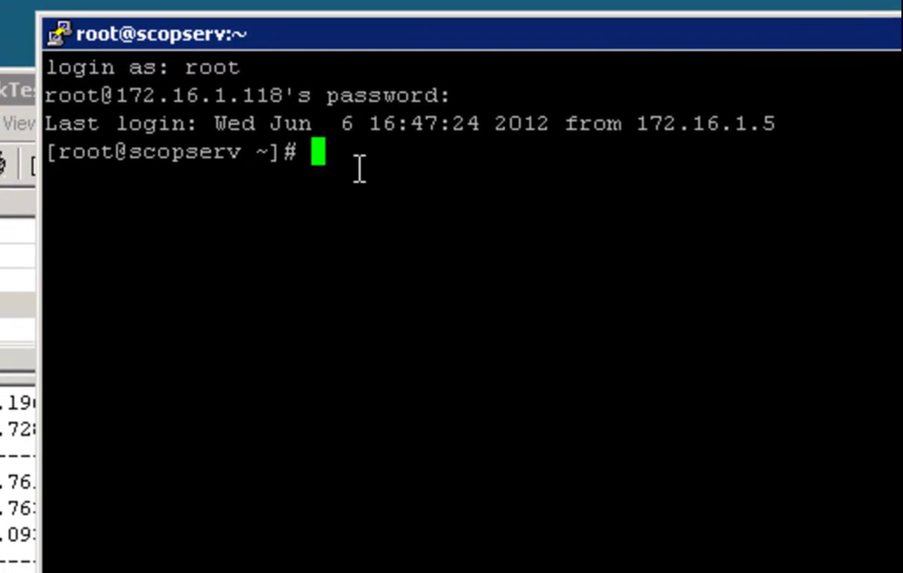
{"action": "type", "text": "asterisk"}
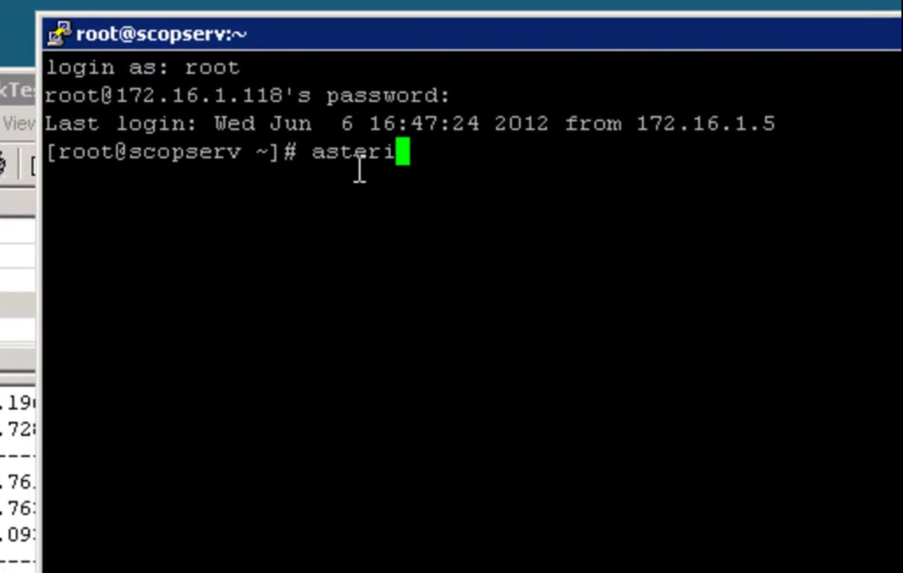
{"action": "type", "text": " -"}
{"action": "type", "text": "r"}
{"action": "key", "text": "Return"}
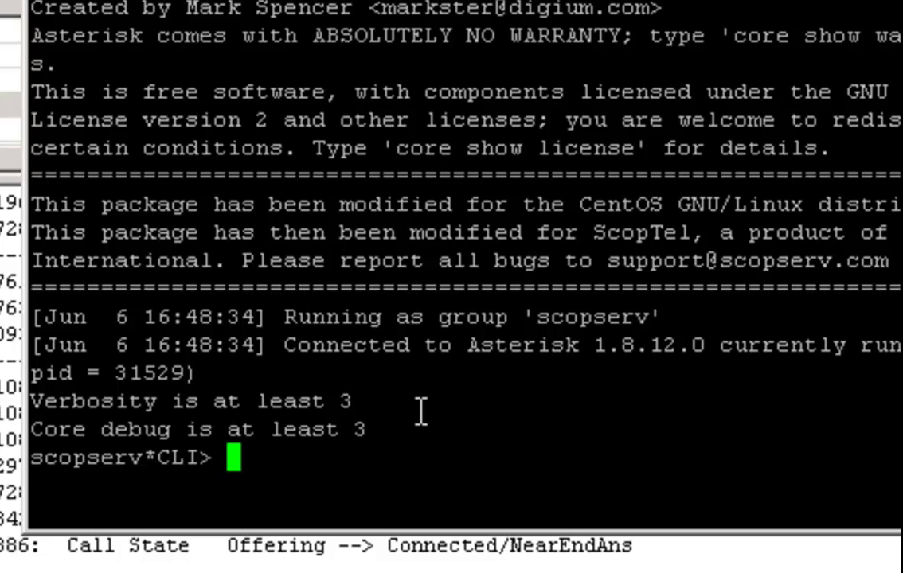
- Run 'sip show peers' and highlight the ScopServ-ShoreTel peer at 172.16.1.114 showing OK
{"action": "type", "text": "sip sho"}
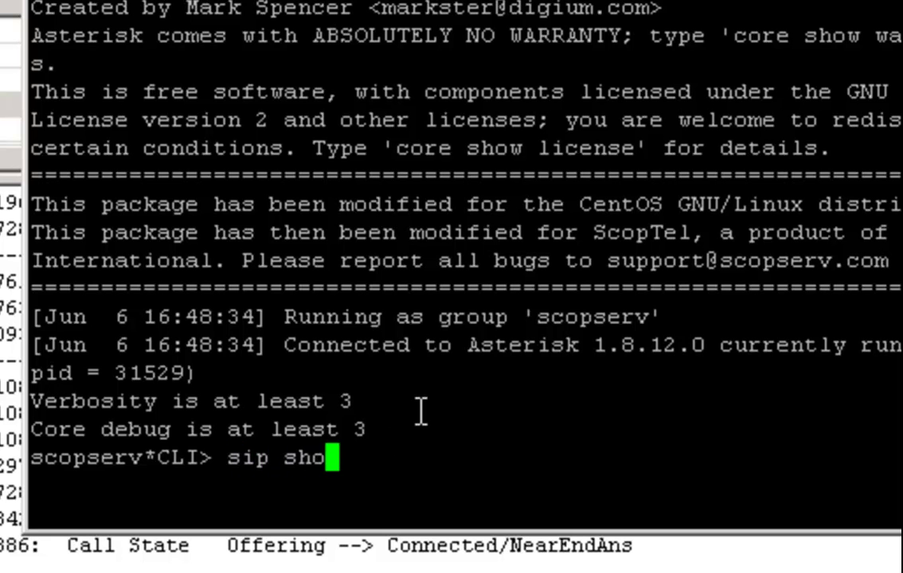
{"action": "type", "text": "w peers"}
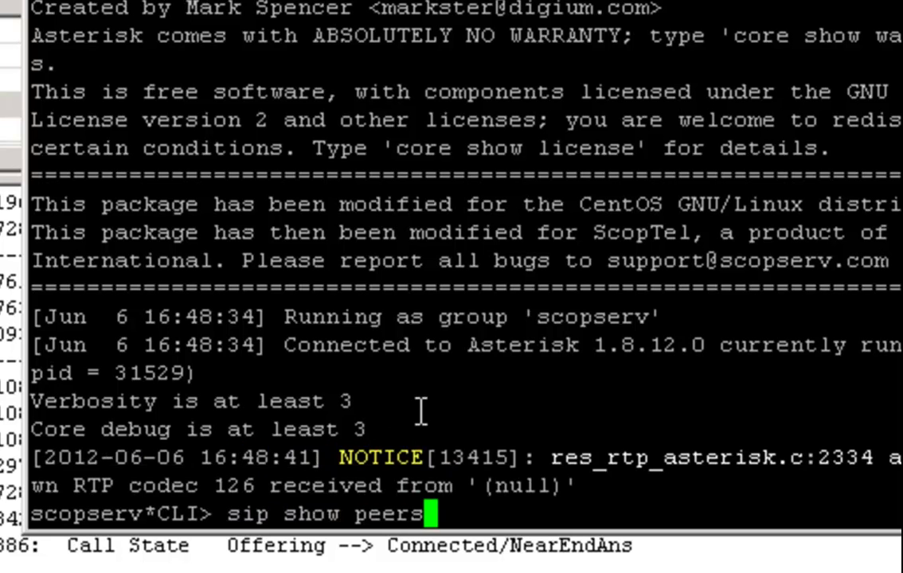
{"action": "key", "text": "Return"}
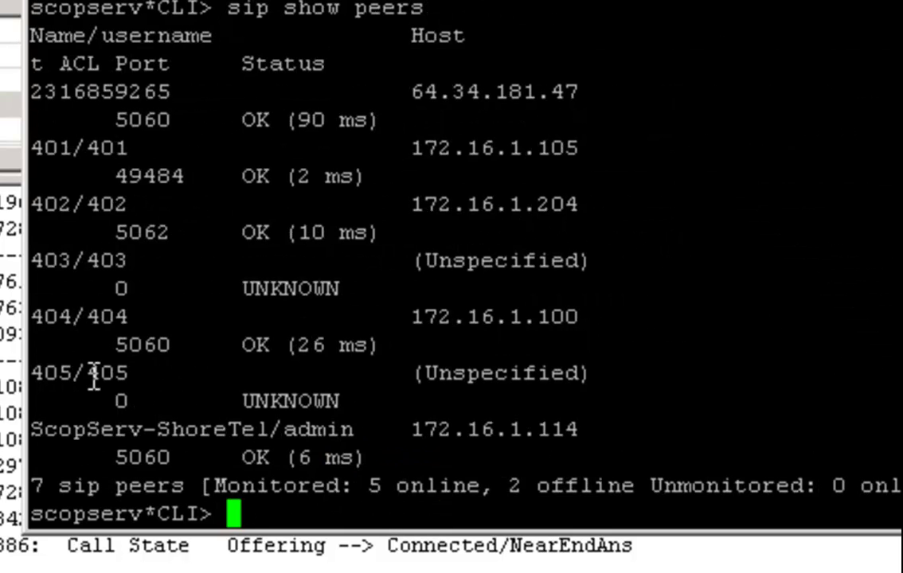
{"action": "left_click_drag", "start_coordinate": [44, 64], "coordinate": [301, 430]}
{"action": "left_click_drag", "start_coordinate": [33, 429], "coordinate": [562, 444]}
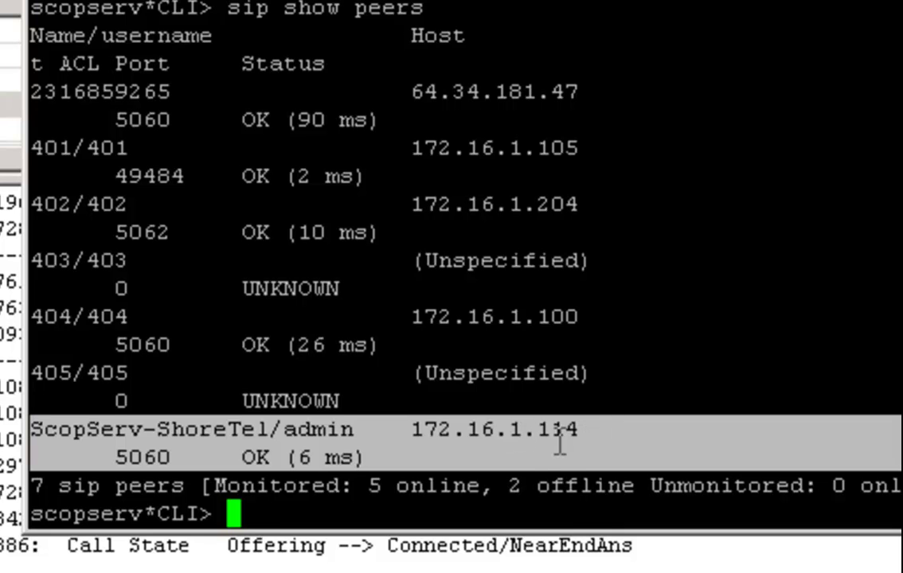
{"action": "left_click_drag", "start_coordinate": [280, 430], "coordinate": [354, 430]}
{"action": "left_click", "coordinate": [812, 161]}
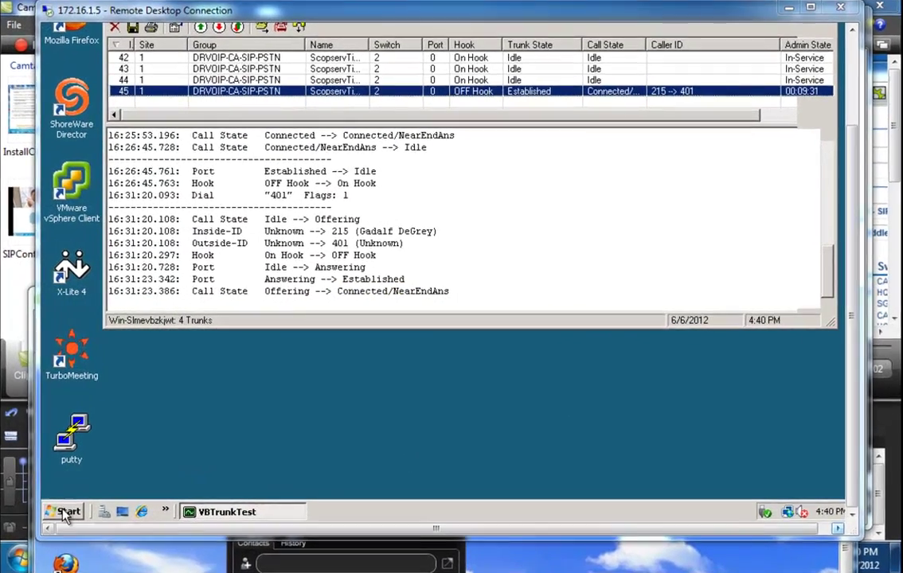
- Open C:\Shoreline Data\Logs\IPCS-120606.000000 in Notepad from Computer
{"action": "left_click", "coordinate": [81, 503]}
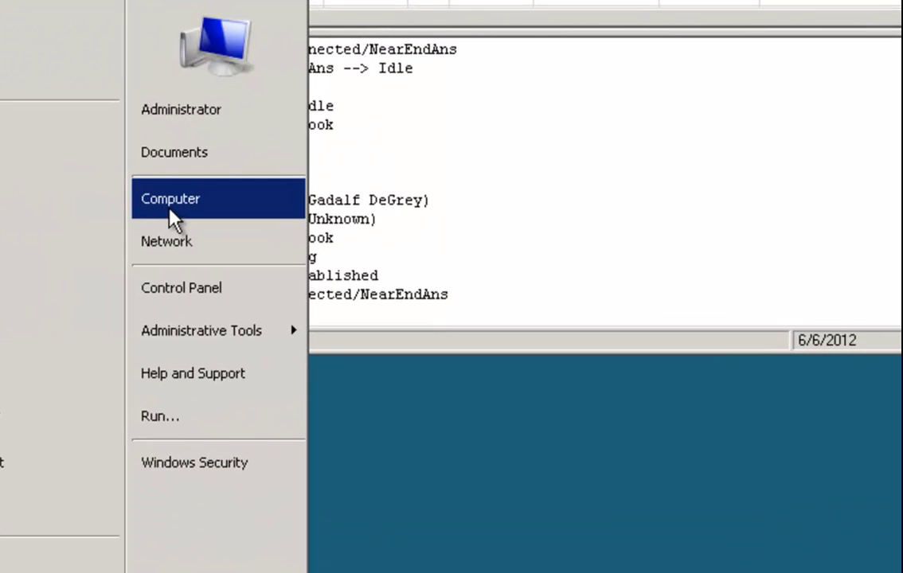
{"action": "left_click", "coordinate": [170, 215]}
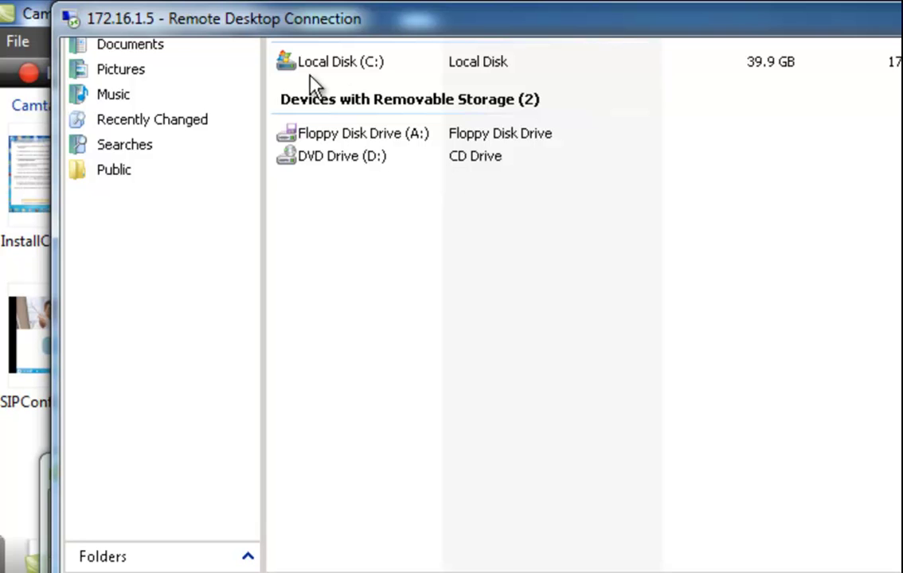
{"action": "double_click", "coordinate": [285, 67]}
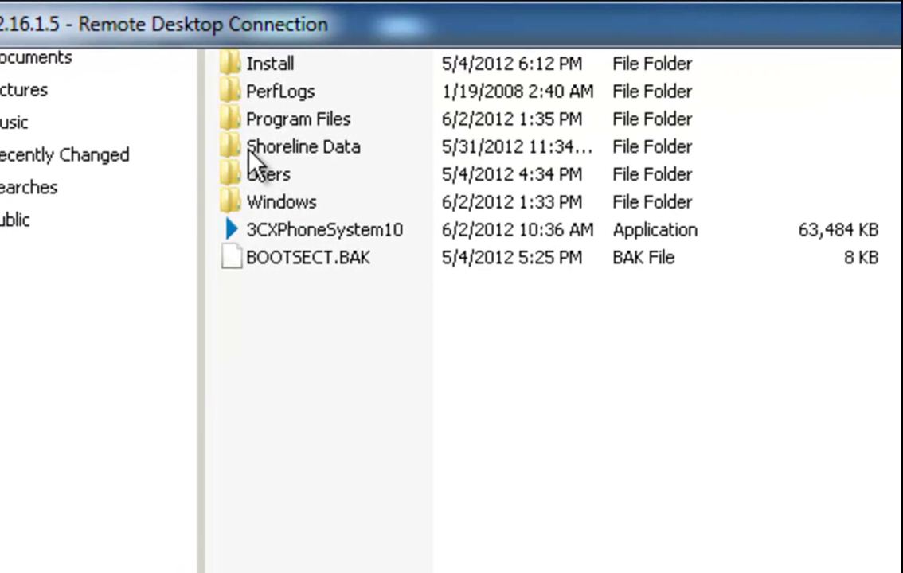
{"action": "double_click", "coordinate": [243, 151]}
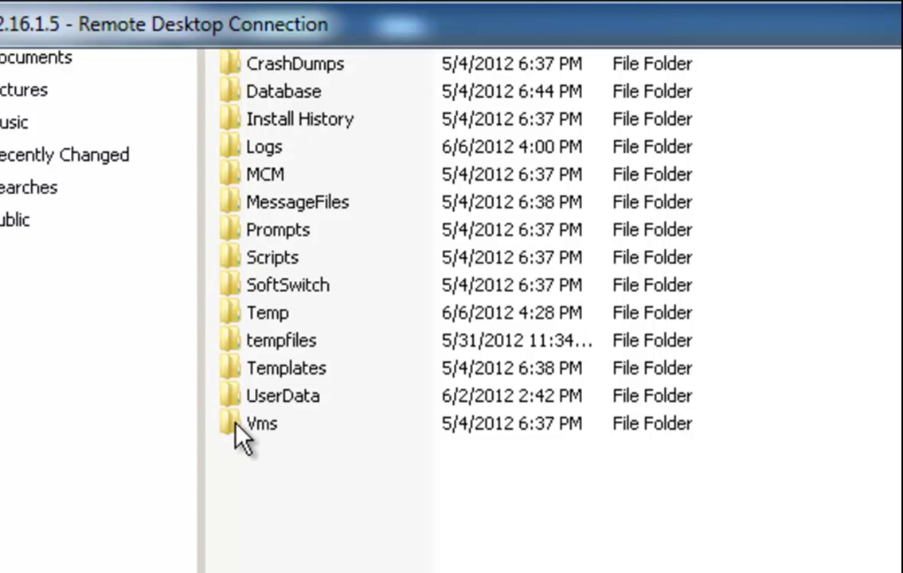
{"action": "double_click", "coordinate": [239, 150]}
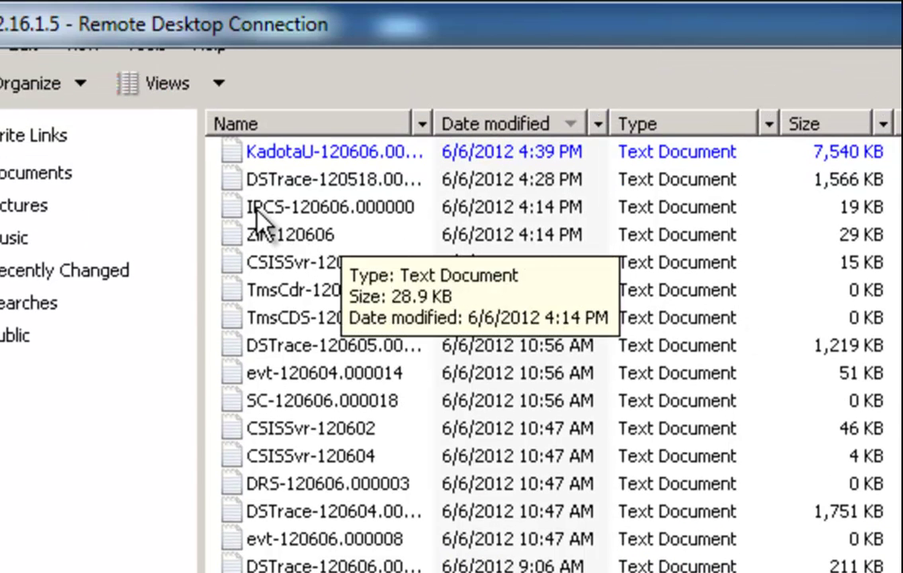
{"action": "left_click", "coordinate": [251, 211]}
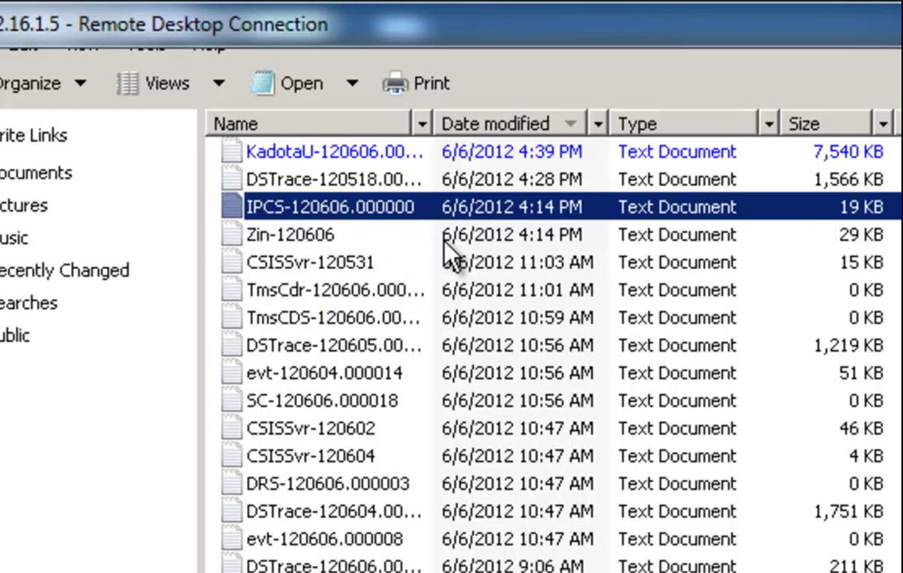
{"action": "double_click", "coordinate": [238, 206]}
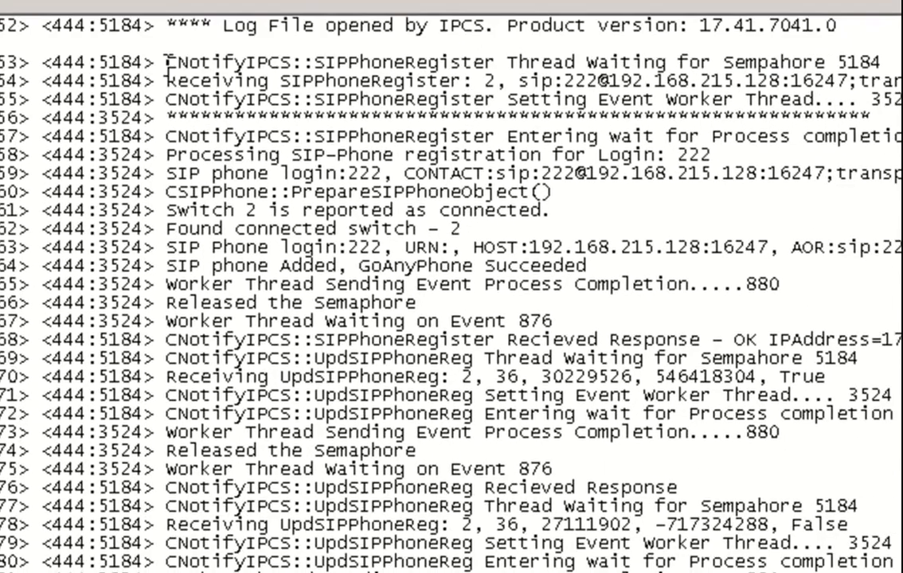
{"action": "left_click_drag", "start_coordinate": [166, 62], "coordinate": [645, 62]}
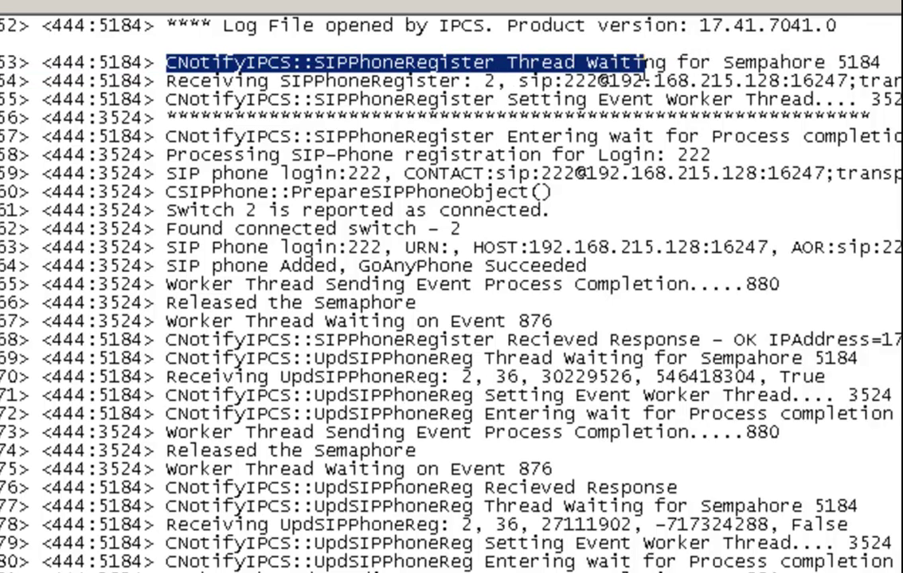
{"action": "left_click", "coordinate": [622, 79]}
{"action": "left_click_drag", "start_coordinate": [519, 80], "coordinate": [702, 81]}
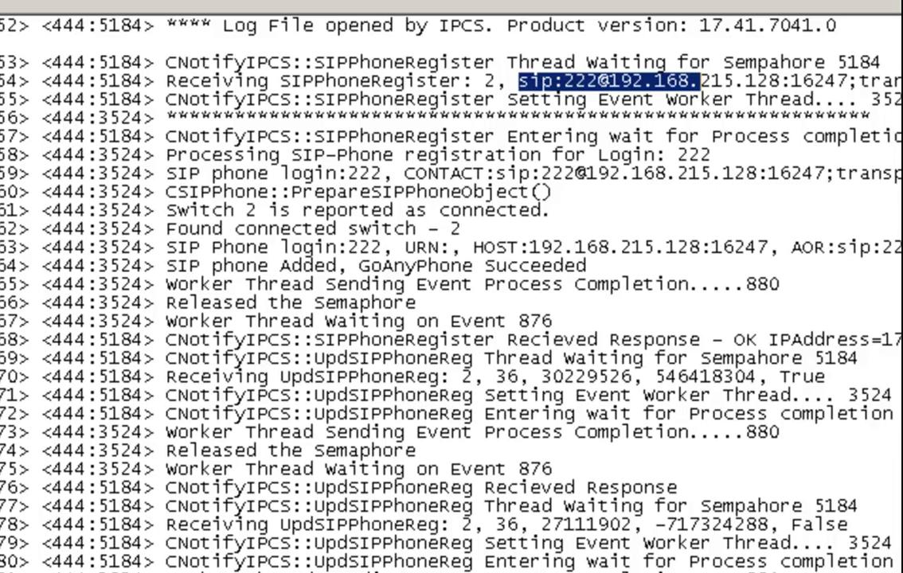
{"action": "scroll", "coordinate": [399, 260], "scroll_direction": "down", "scroll_amount": 2}
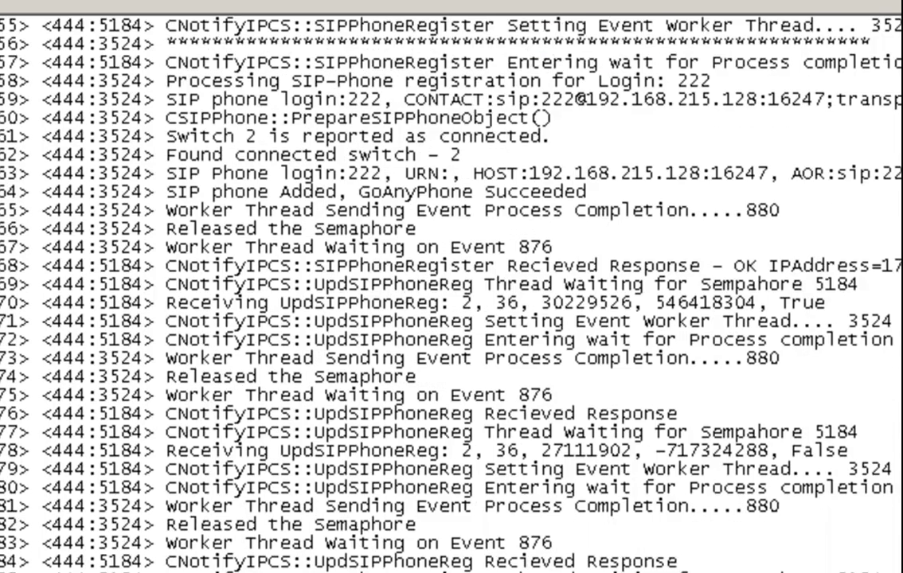
{"action": "scroll", "coordinate": [399, 260], "scroll_direction": "down", "scroll_amount": 5}
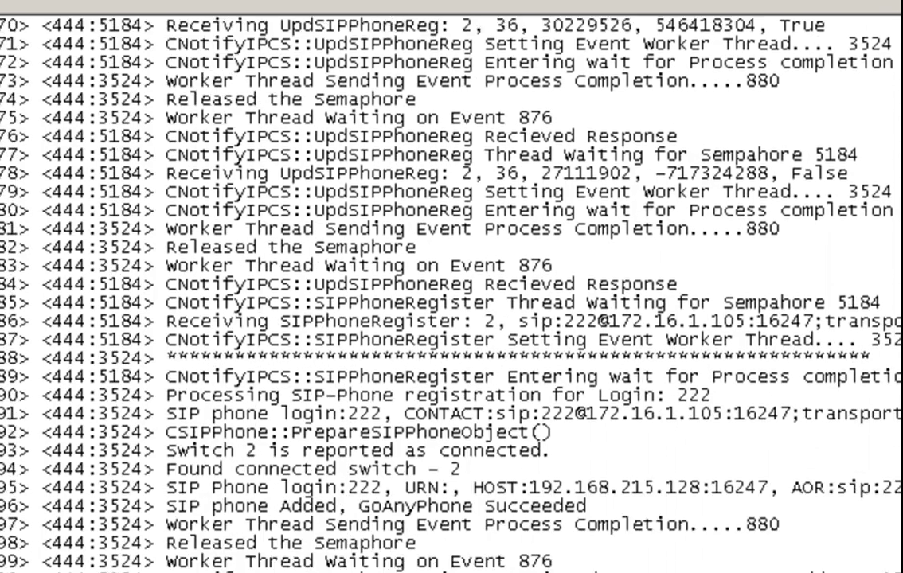
{"action": "scroll", "coordinate": [399, 260], "scroll_direction": "down", "scroll_amount": 6}
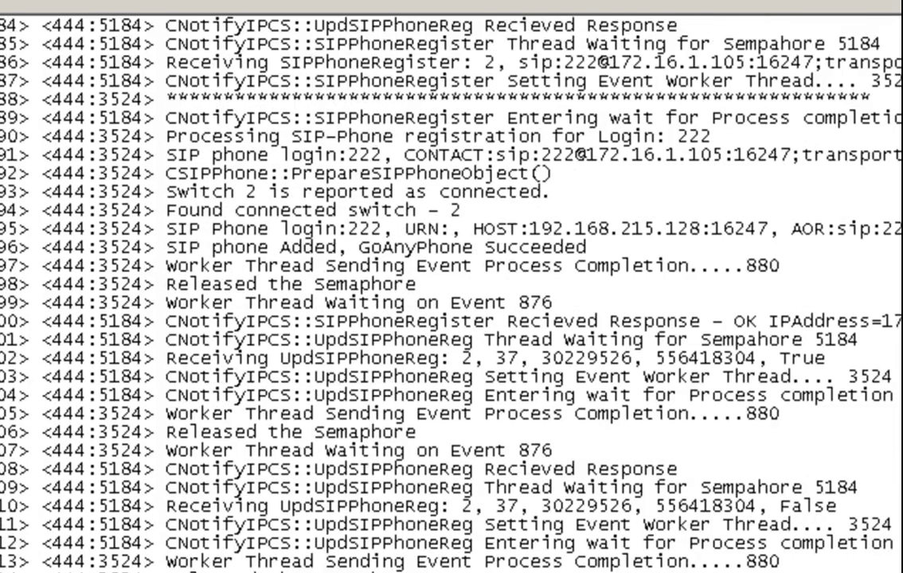
{"action": "scroll", "coordinate": [399, 260], "scroll_direction": "down", "scroll_amount": 1}
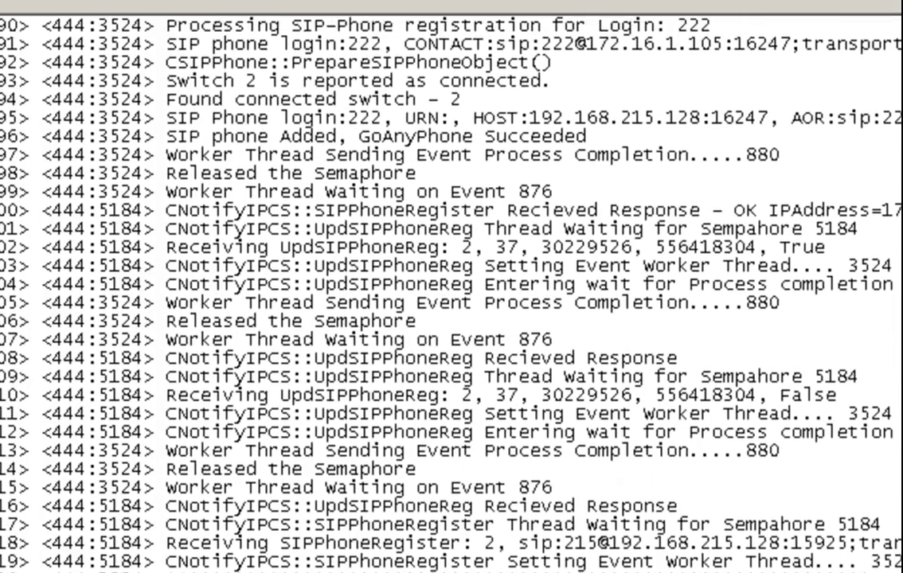